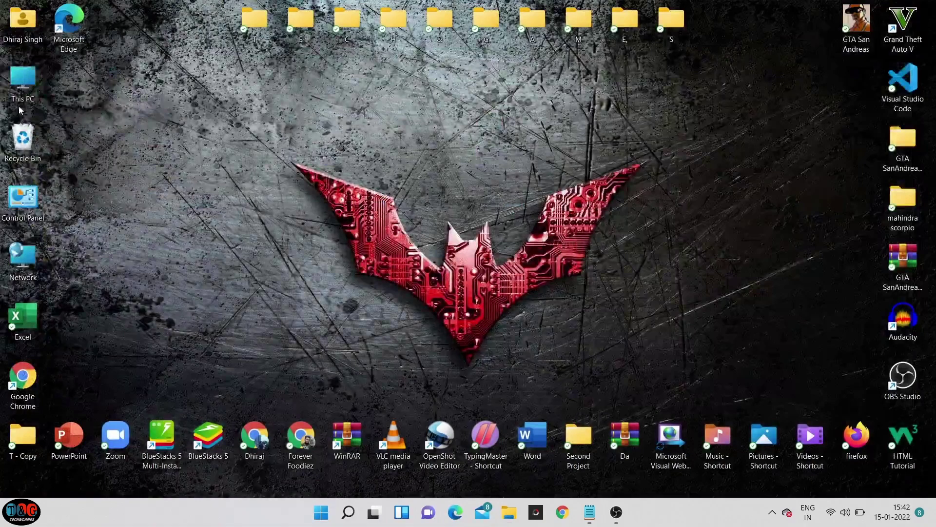
Open This PC and go to the Windows folder on the OS (C:) drive
double_click(22, 100)
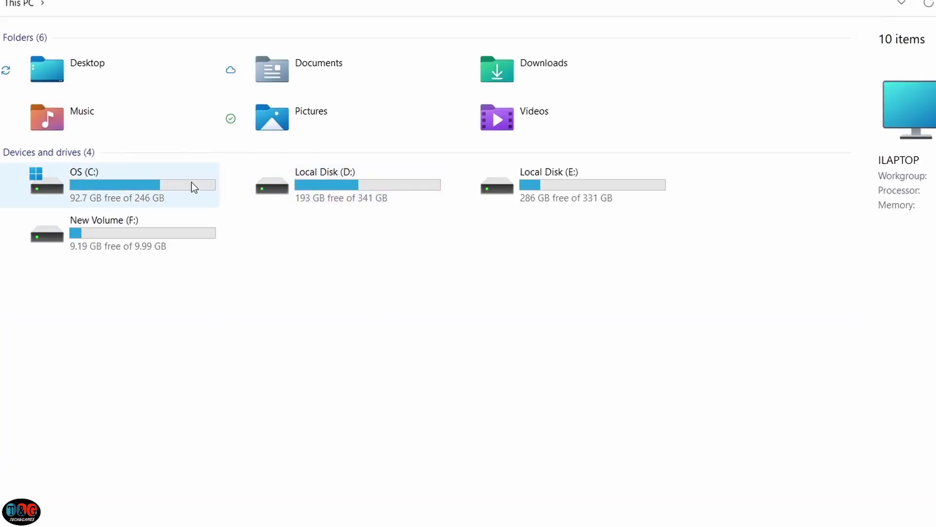
double_click(144, 185)
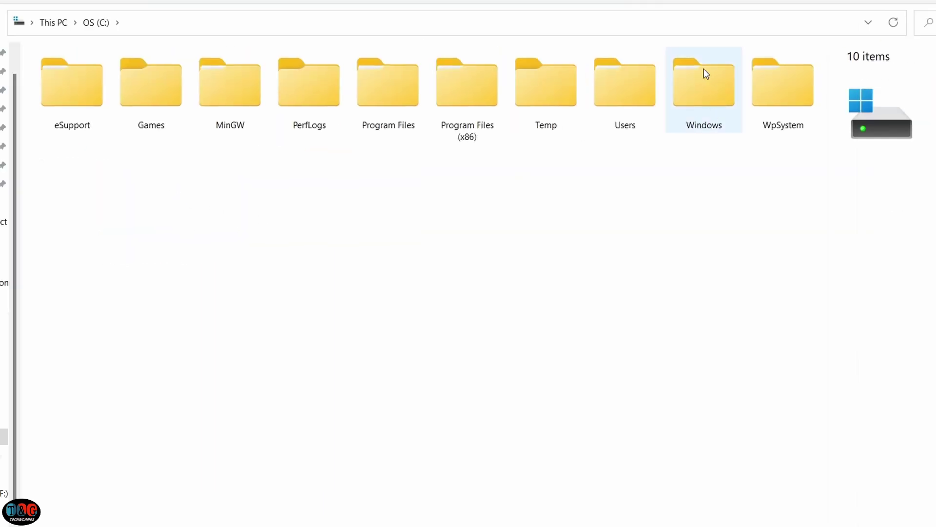
left_click(715, 107)
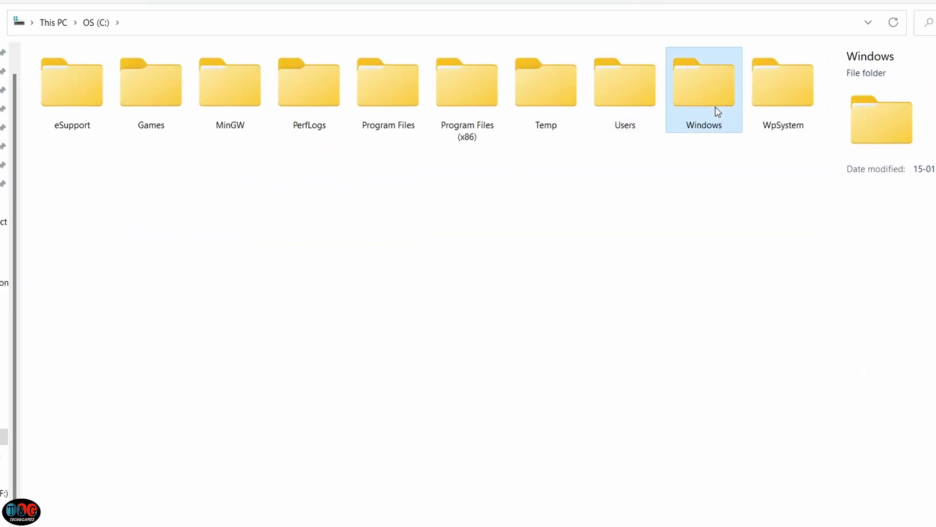
double_click(715, 106)
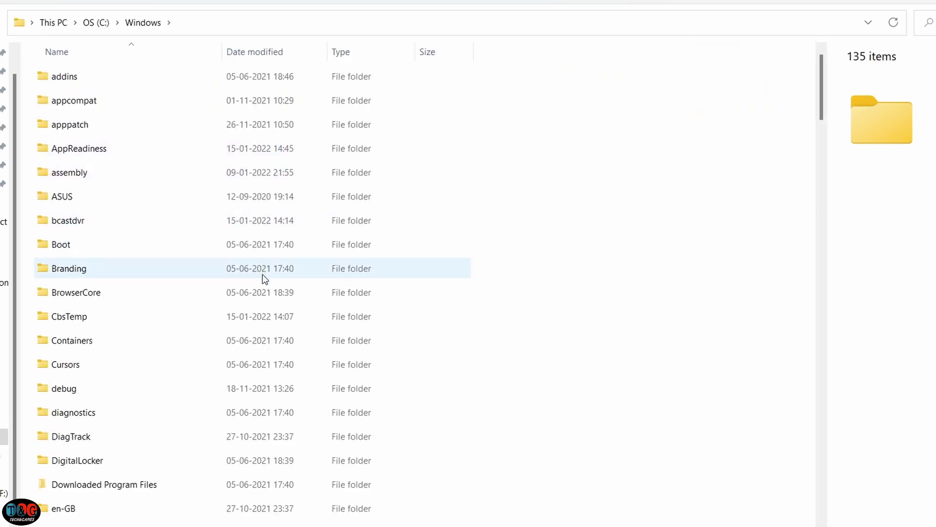
Find and open the System32 folder inside the Windows folder
scroll(263, 279, "down", 6)
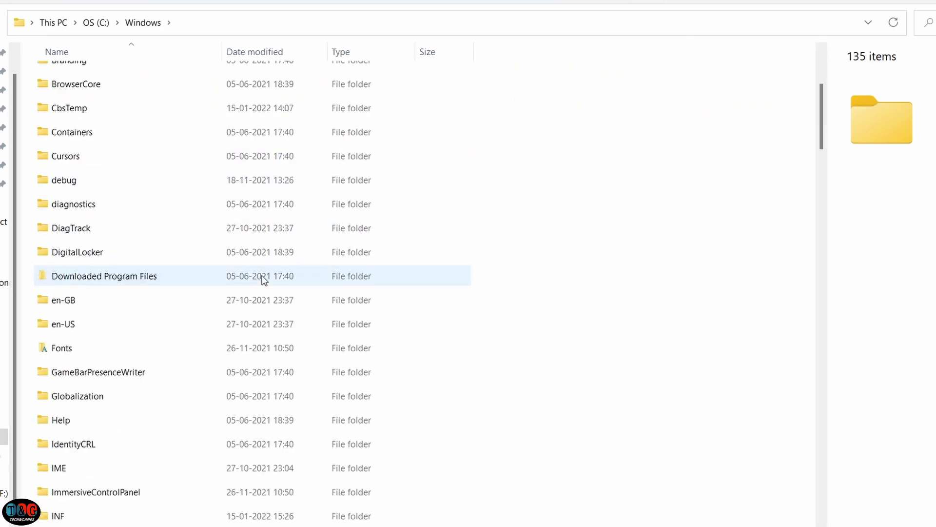
scroll(267, 360, "down", 6)
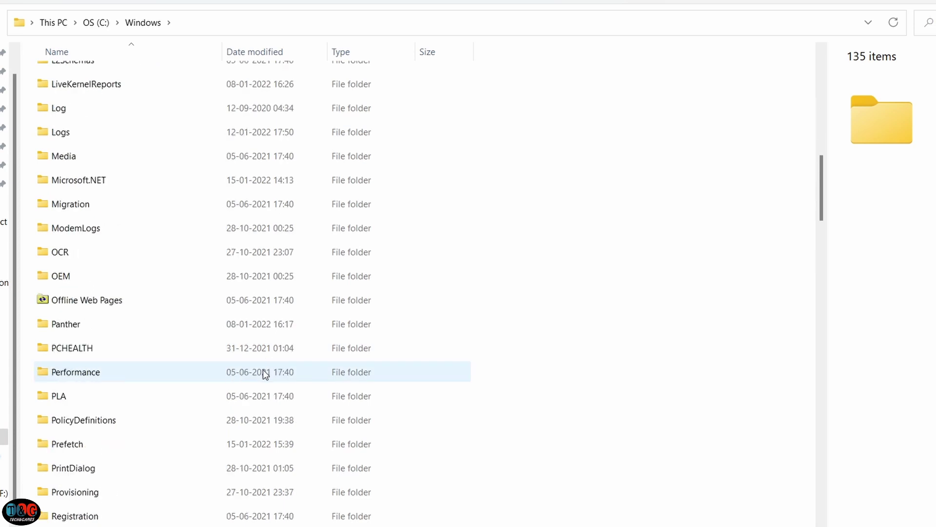
scroll(195, 454, "down", 3)
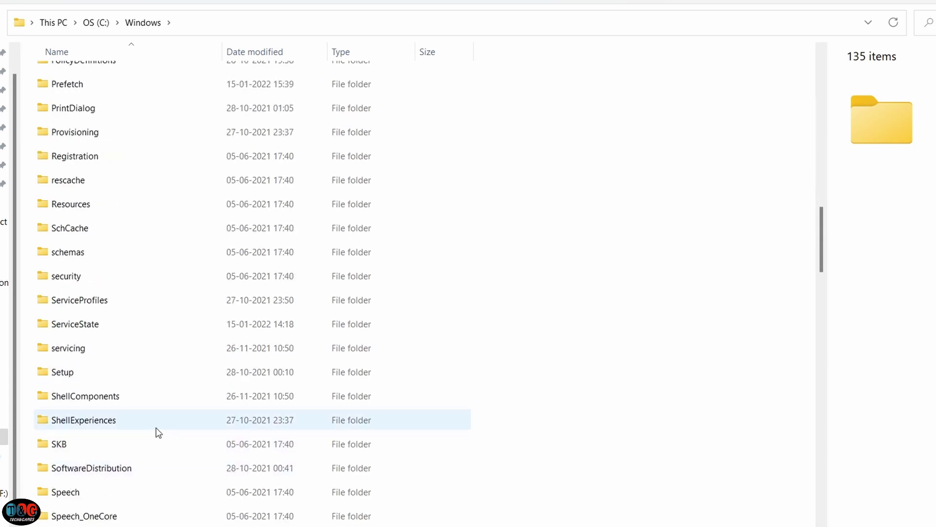
scroll(166, 381, "down", 2)
scroll(166, 380, "down", 1)
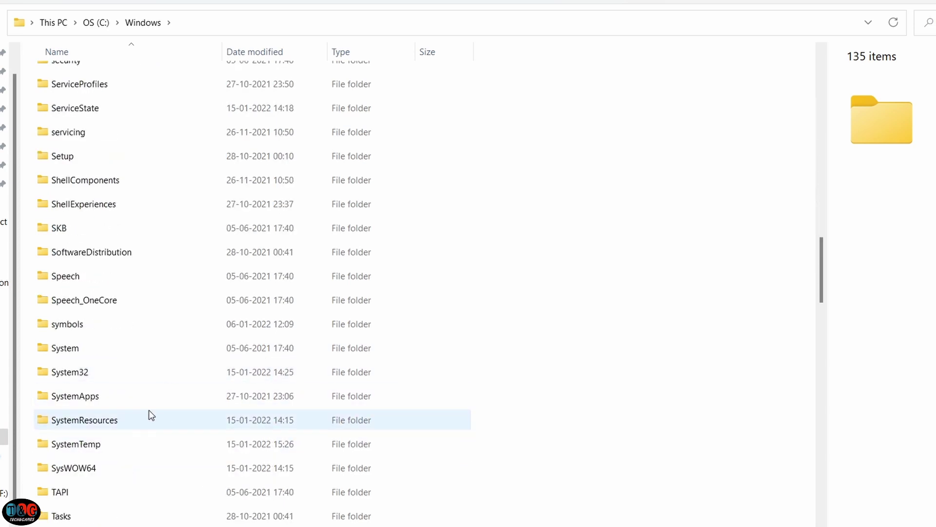
left_click(165, 379)
double_click(165, 378)
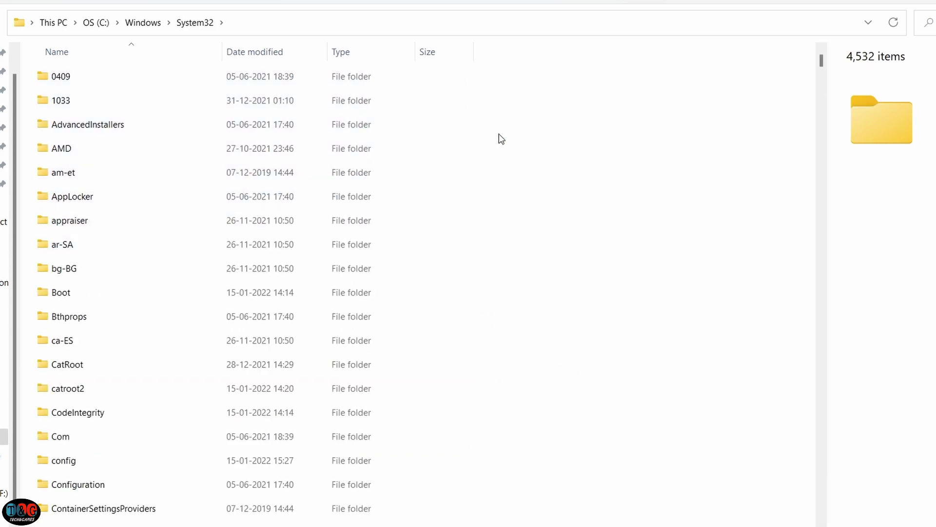
Open the drivers folder within System32 and go into its etc subfolder
scroll(501, 139, "down", 10)
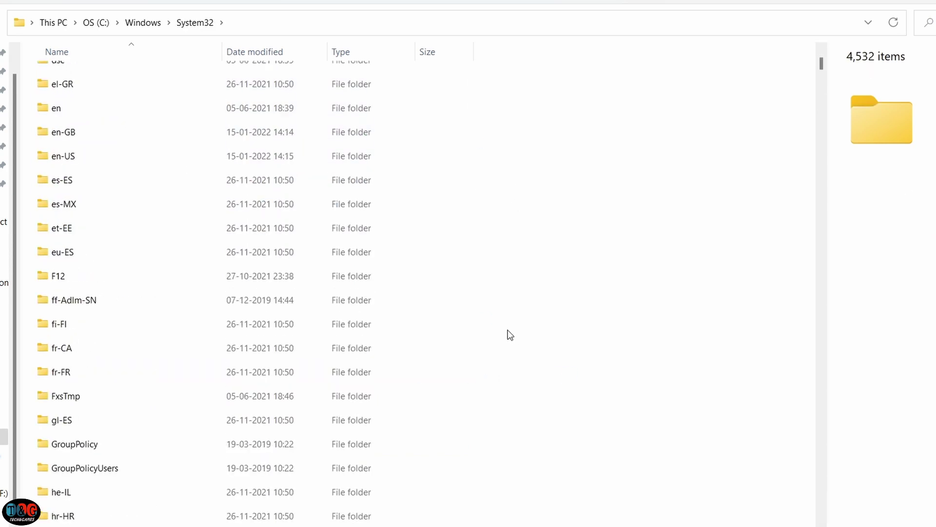
scroll(435, 365, "down", 2)
scroll(362, 406, "down", 2)
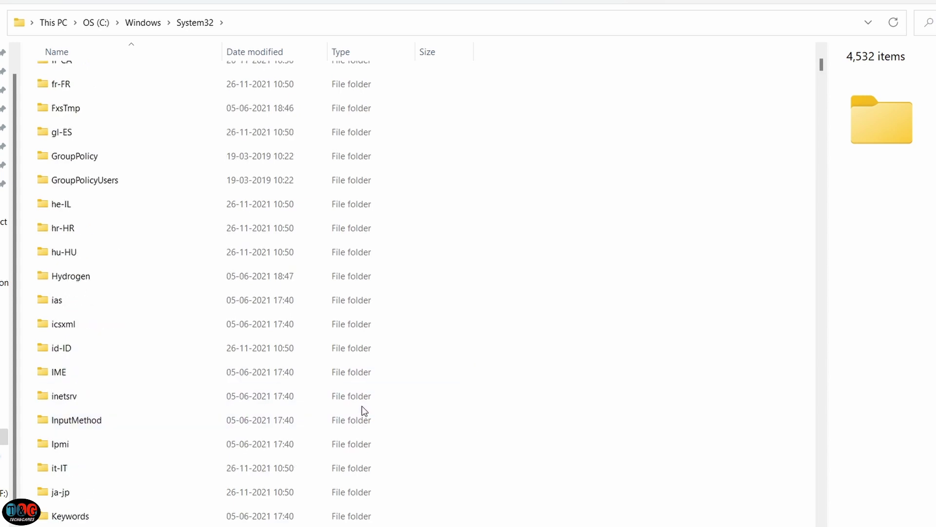
scroll(362, 410, "up", 9)
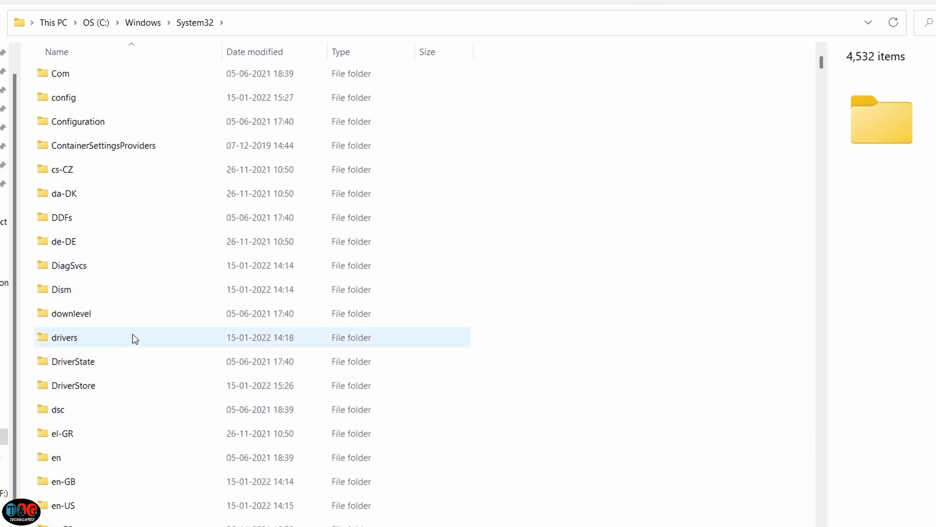
double_click(133, 337)
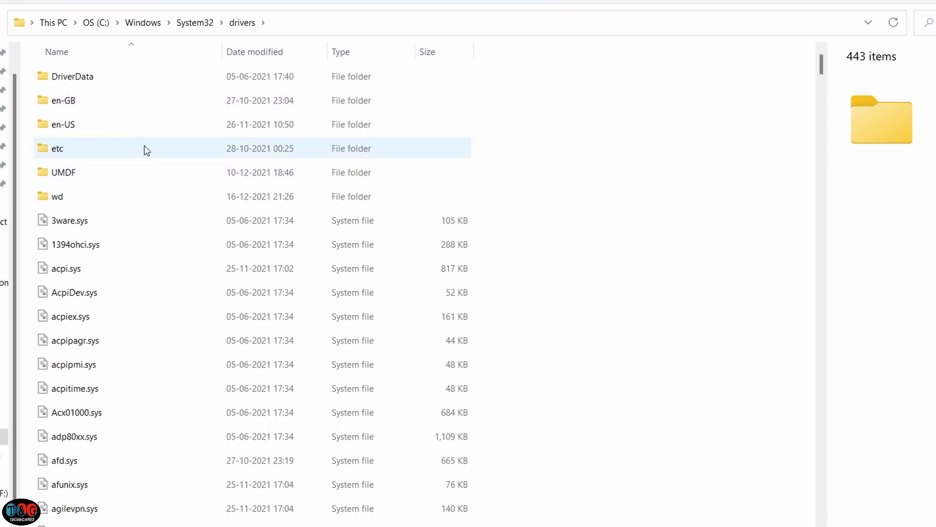
left_click(120, 149)
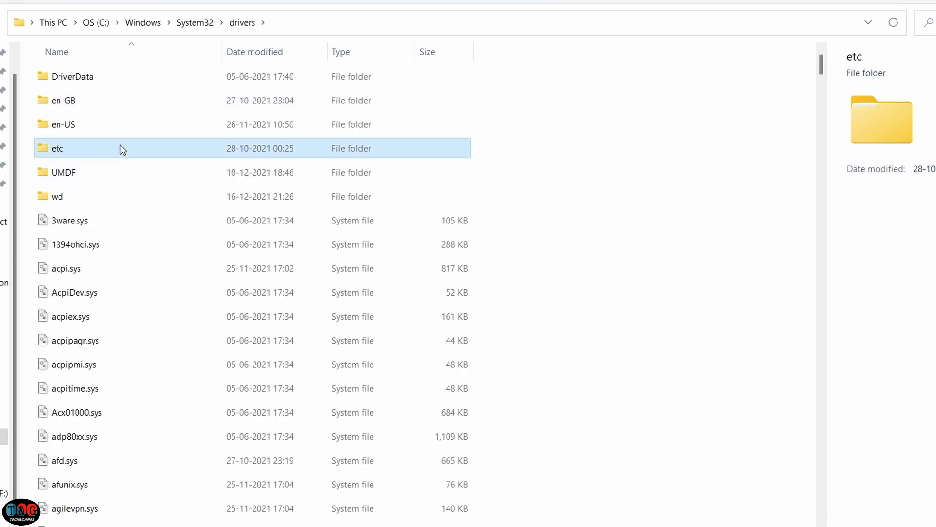
double_click(121, 148)
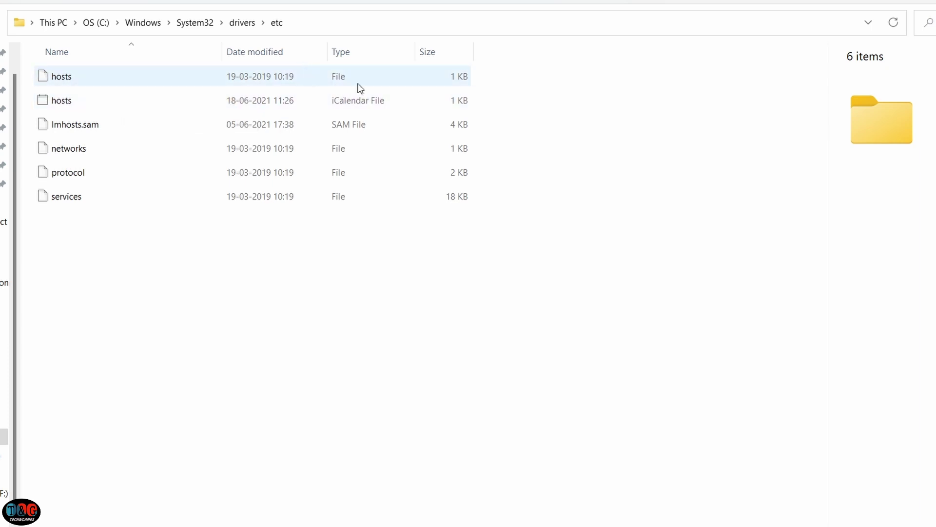
Open the extensionless hosts file with Notepad, choosing to search through Windows for a suitable program
left_click(309, 77)
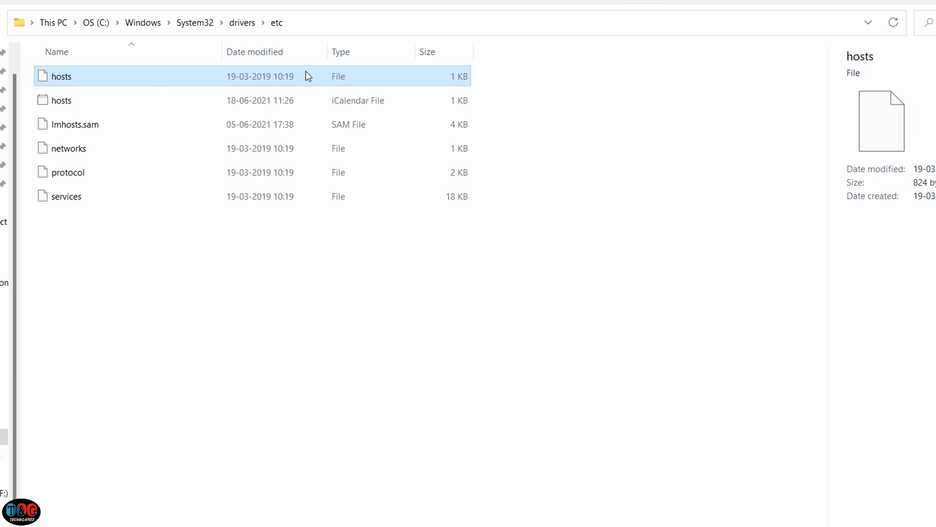
right_click(309, 75)
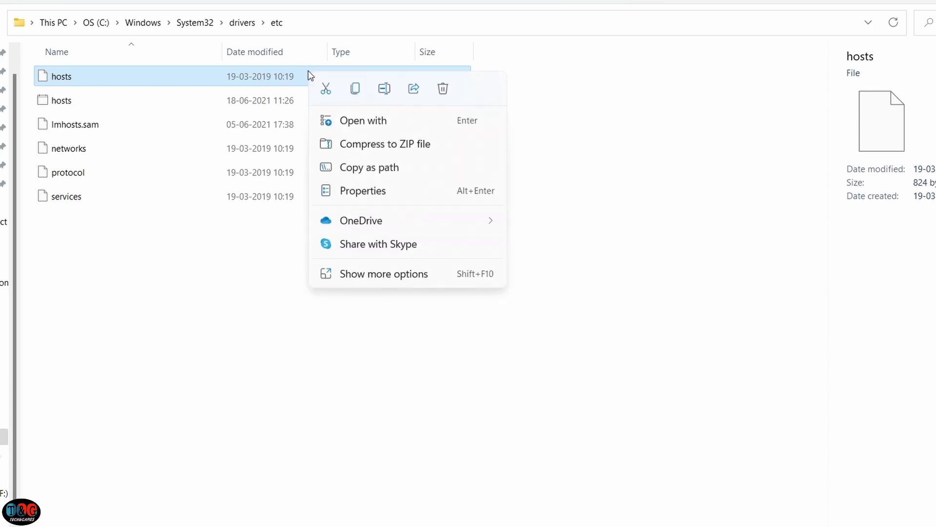
left_click(351, 120)
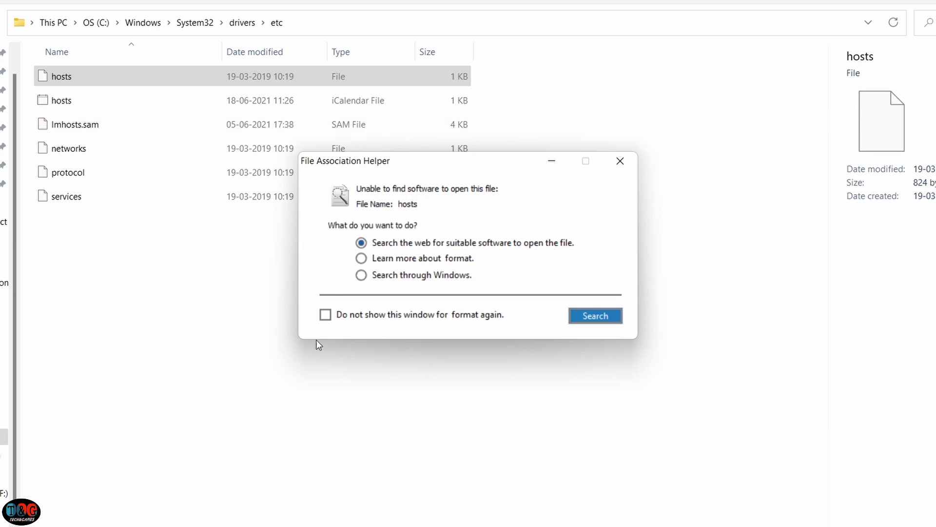
left_click(379, 276)
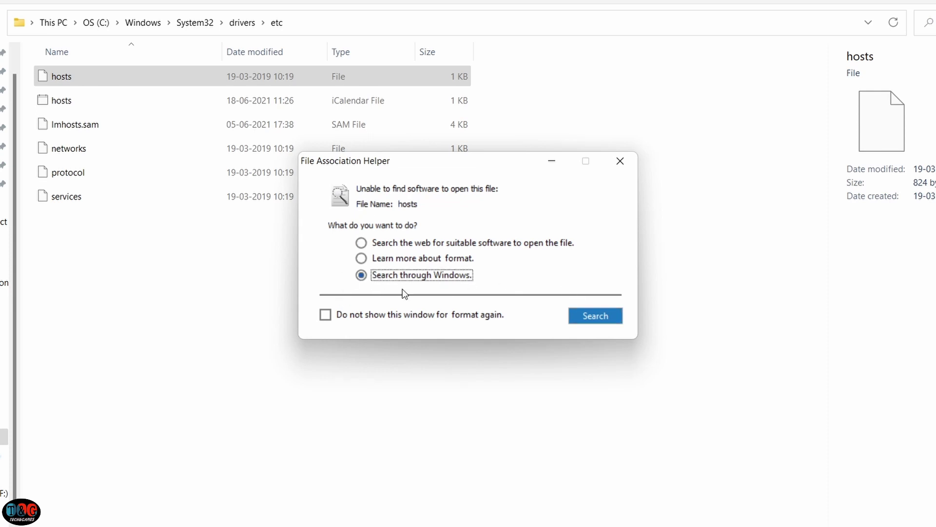
left_click(572, 312)
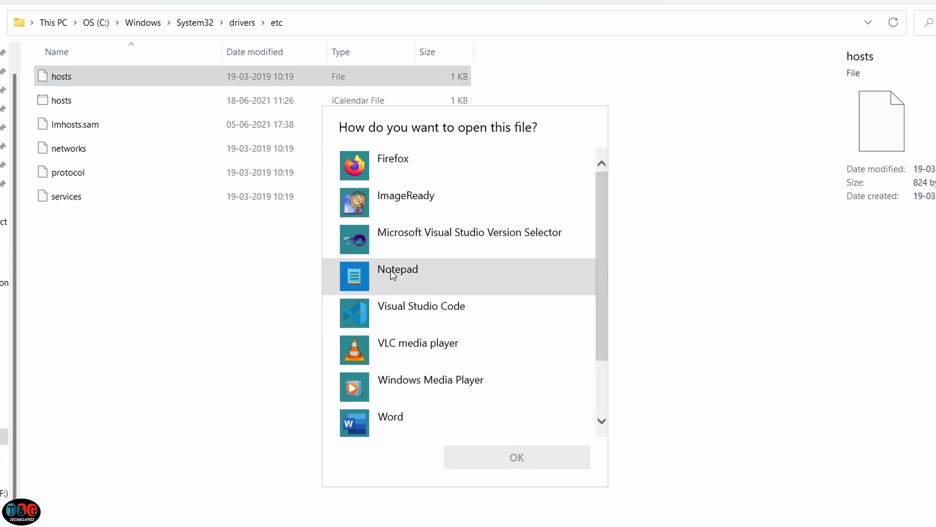
left_click(393, 274)
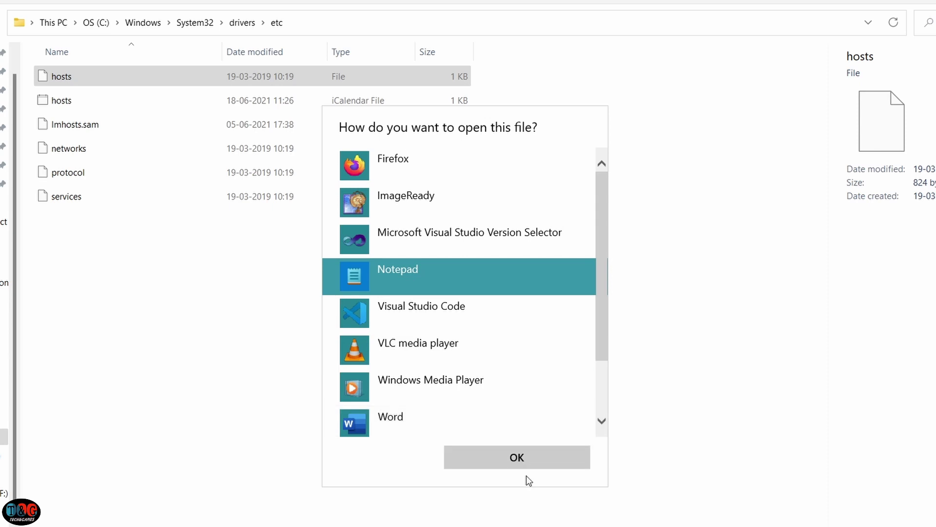
left_click(533, 463)
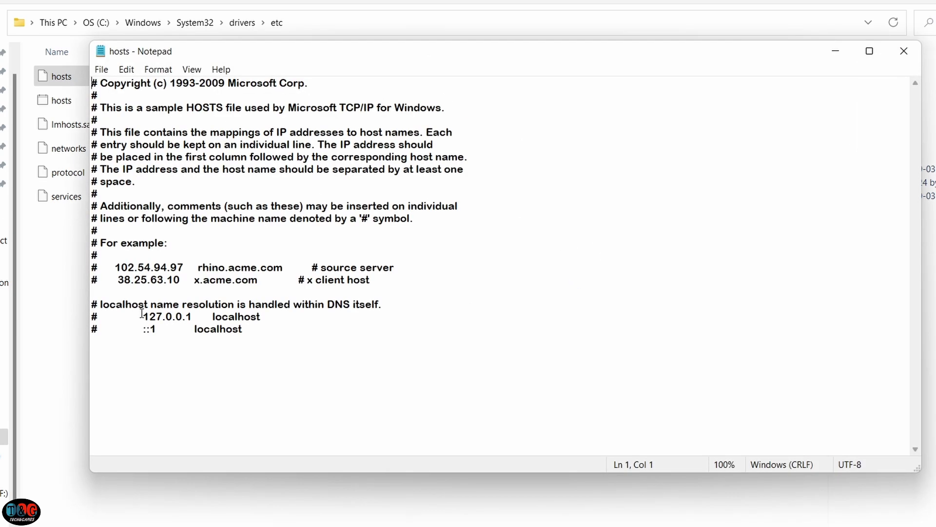
Highlight the 127.0.0.1 localhost address in the hosts file, and place the cursor on the empty last line
mouse_move(142, 314)
left_mouse_down()
mouse_move(174, 308)
mouse_move(156, 306)
left_mouse_up()
left_click(192, 315)
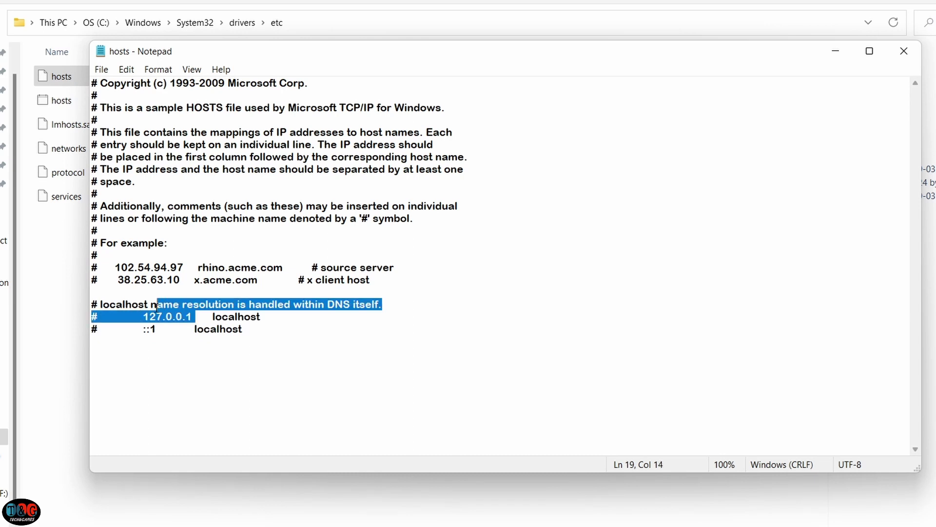
left_click(175, 344)
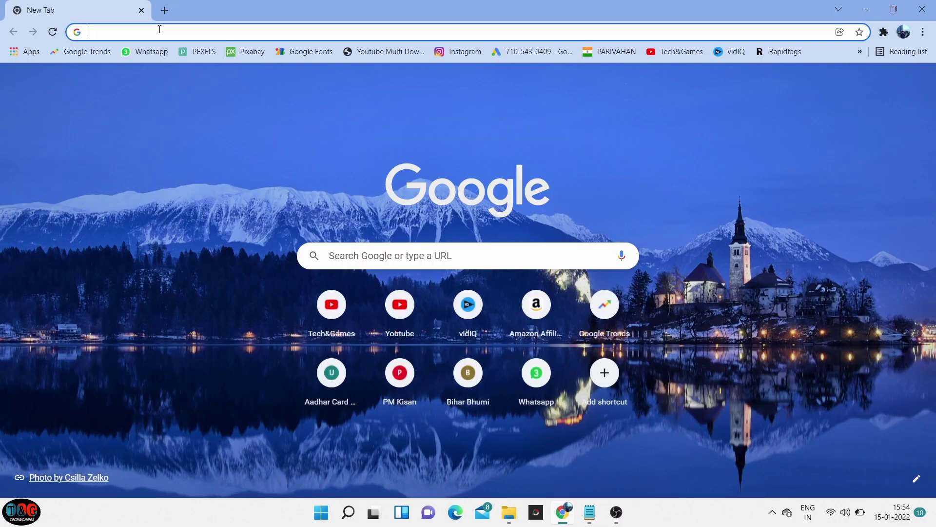
Switch to Google Chrome, load youtube.com, and return to the hosts file in Notepad
left_click(160, 30)
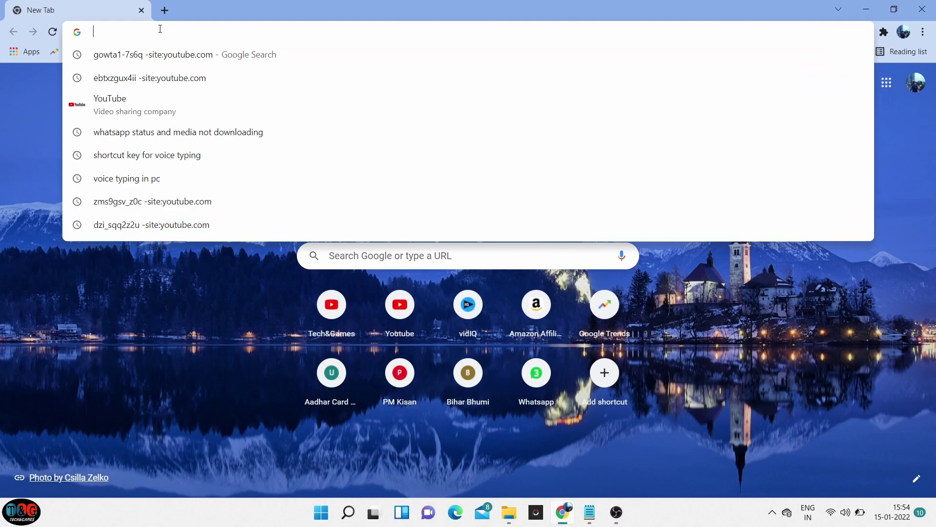
type("youtube.com")
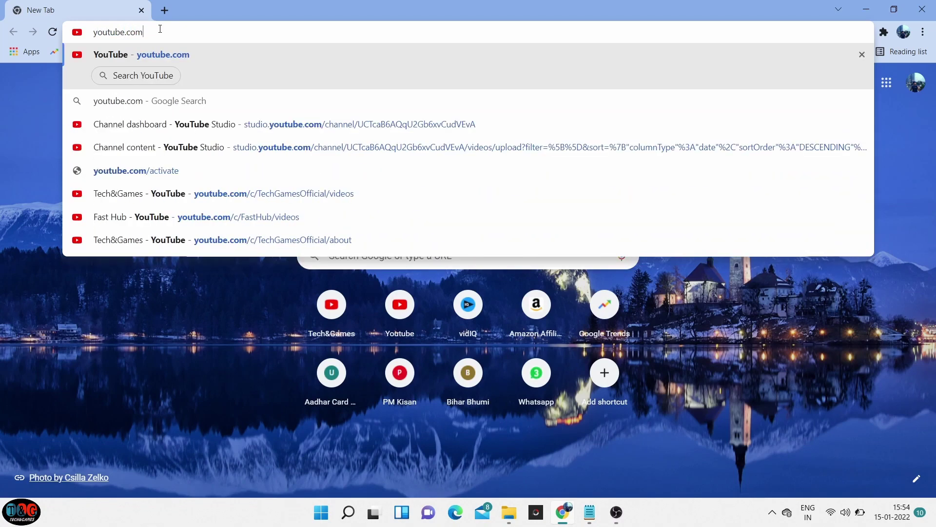
key("Return")
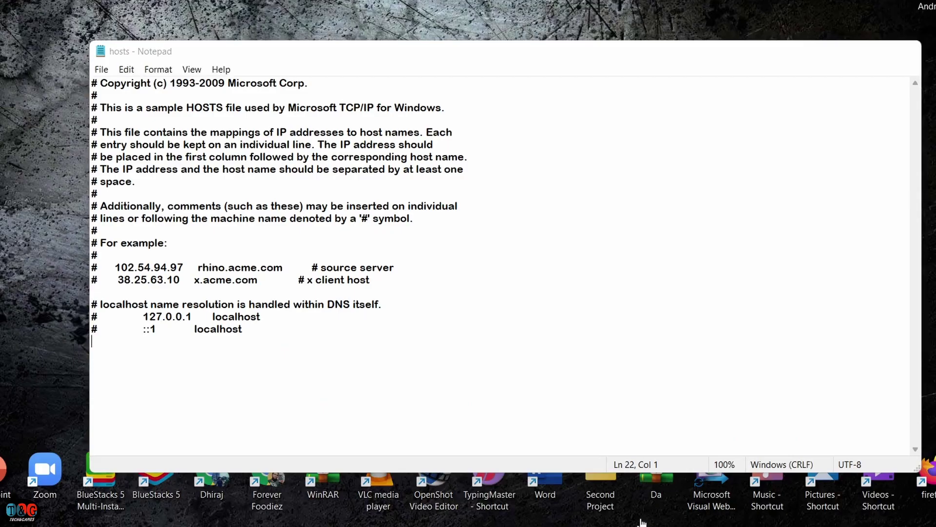
left_click(642, 522)
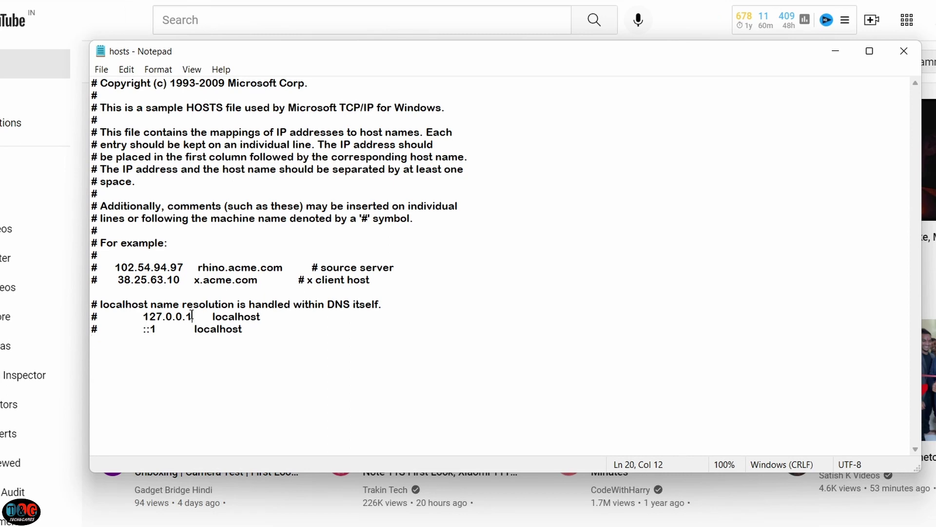
left_click_drag(192, 316, 145, 315)
key("ctrl+c")
left_click(148, 349)
left_click(123, 345)
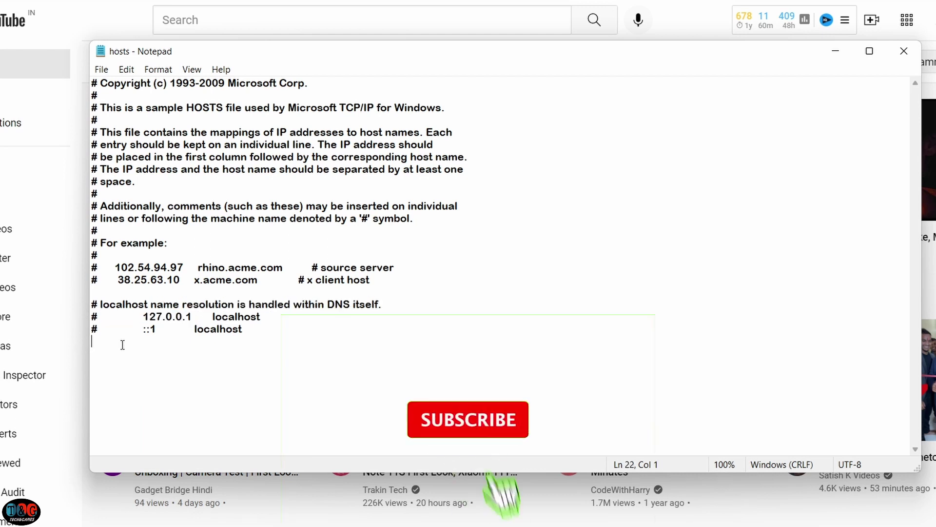
key("ctrl+v")
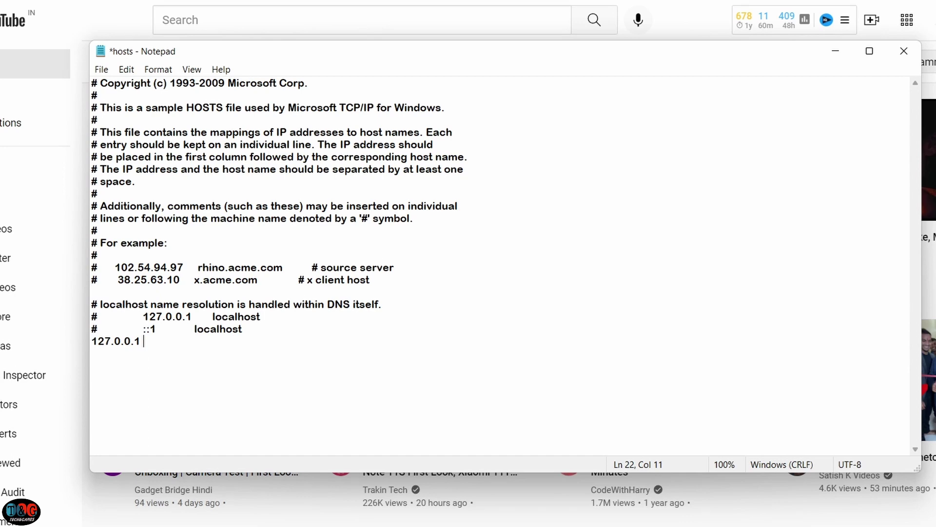
type("www.youtube.com")
Add a second entry on a new line reading 127.0.0.1 youtube.com
key("Return")
type("127.0.0.1")
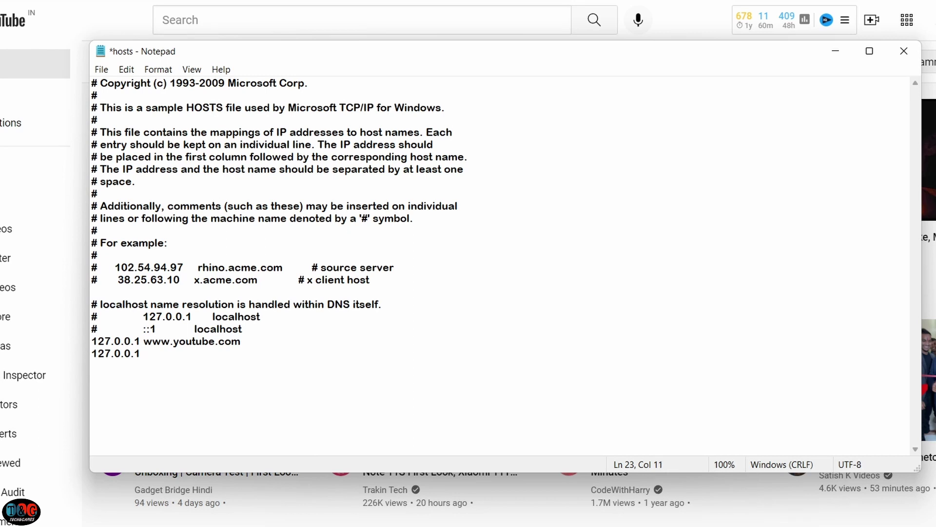
type(" youtube.com")
Try to save the edited file as a hosts text document in the etc folder, declining the Documents folder as the location
key("ctrl+shift+s")
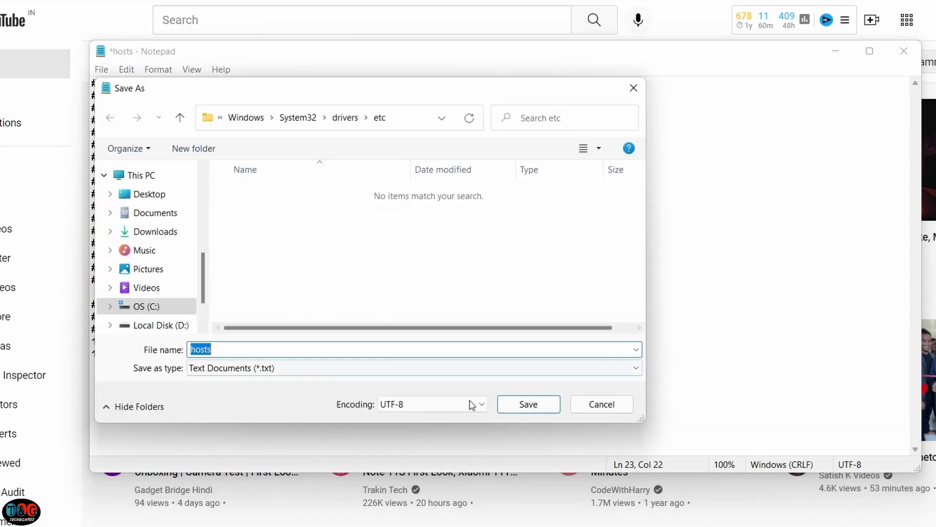
left_click(532, 411)
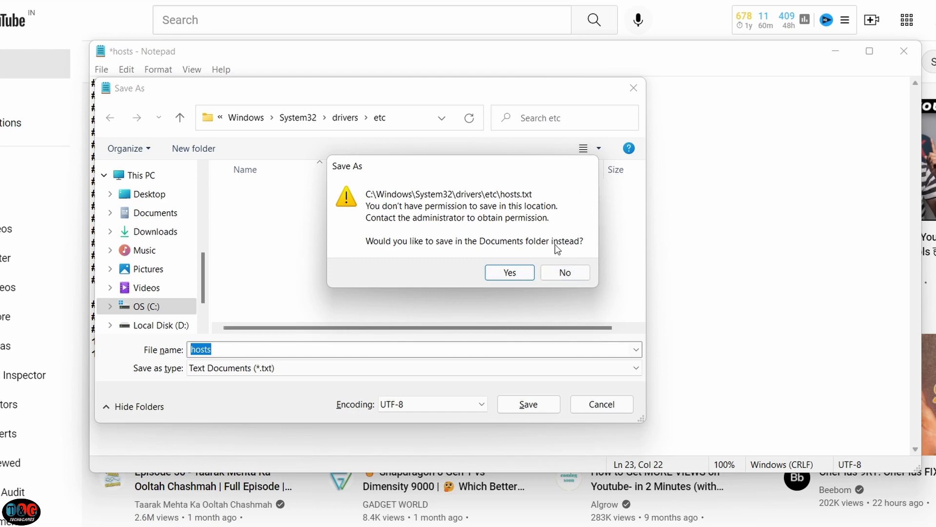
left_click(565, 273)
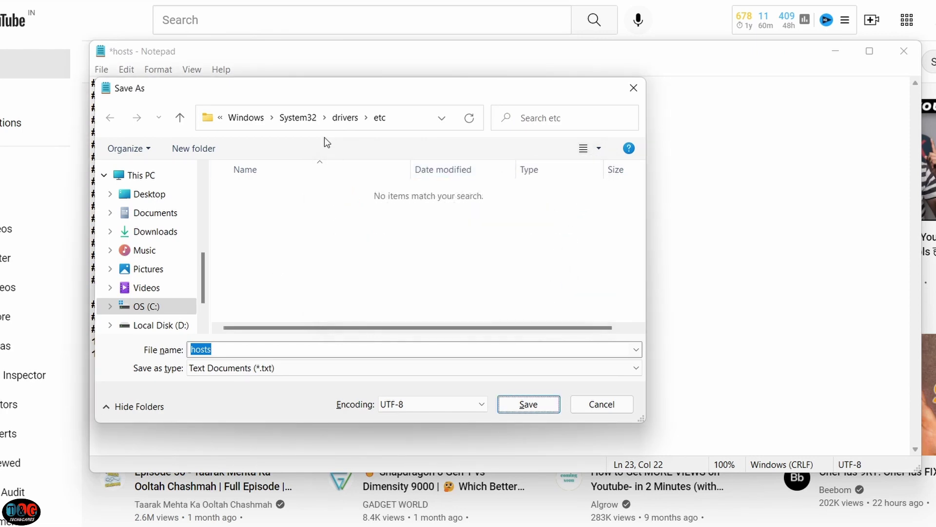
left_click(633, 88)
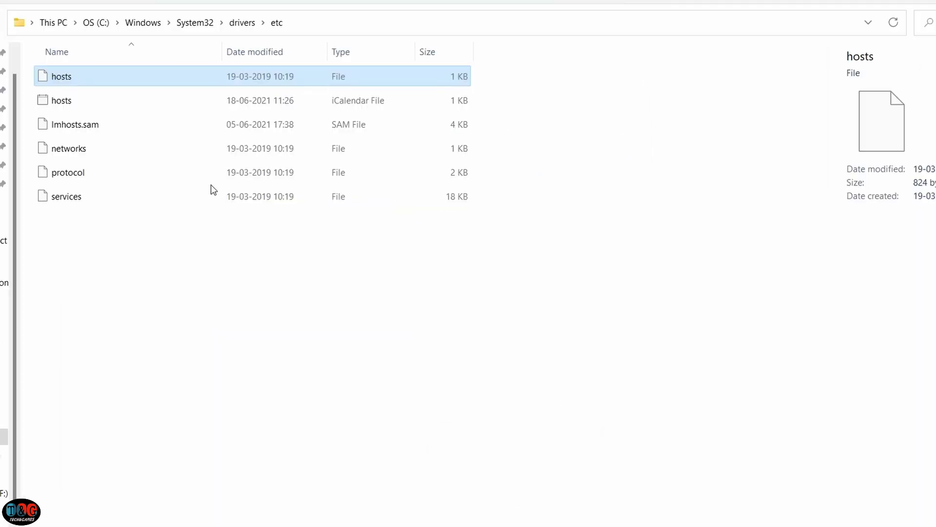
Open the security permissions of the extensionless hosts file in the etc folder for editing
right_click(226, 83)
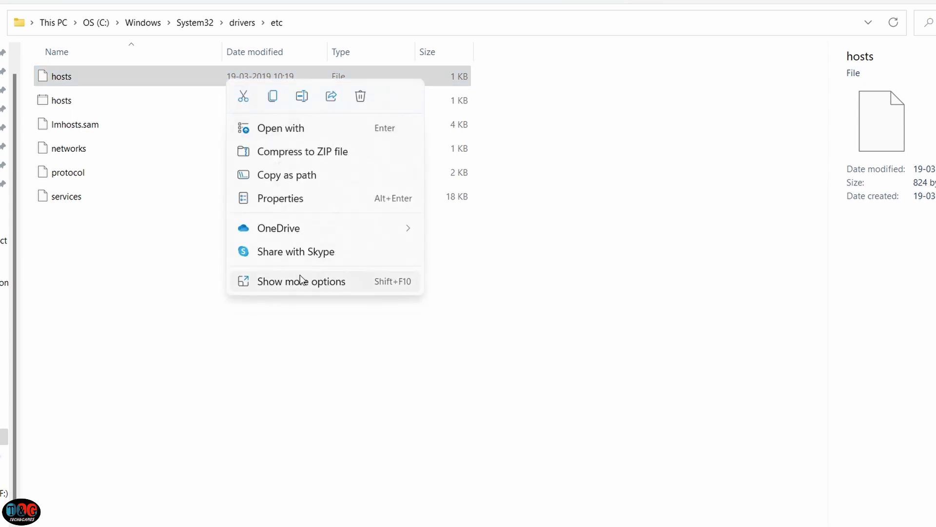
left_click(326, 193)
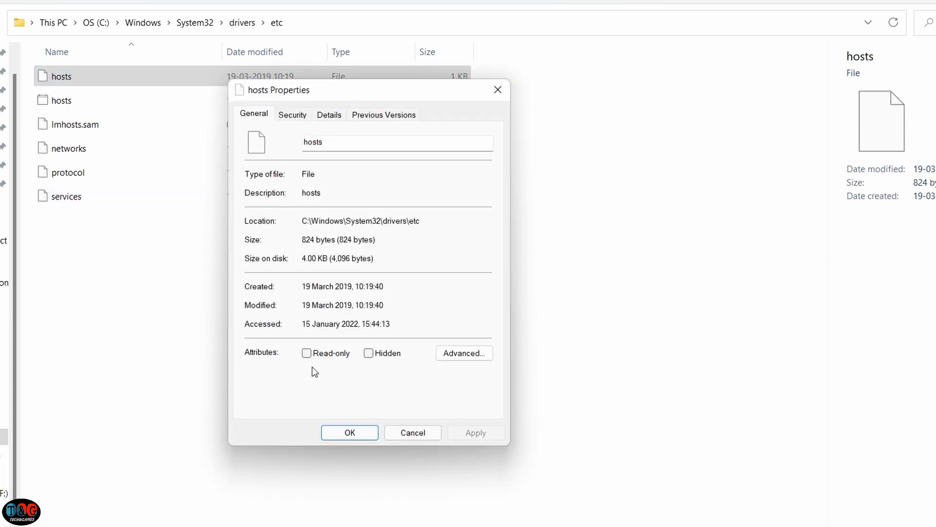
left_click(292, 119)
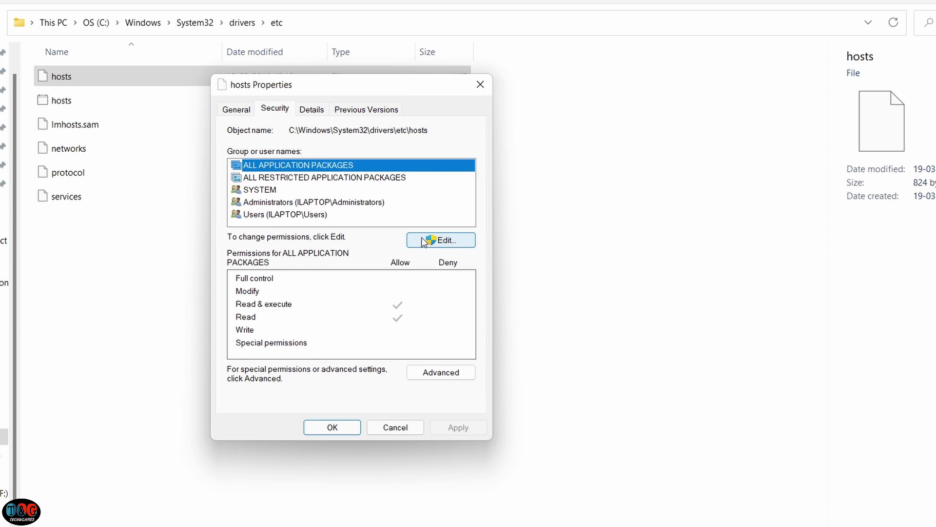
left_click(439, 242)
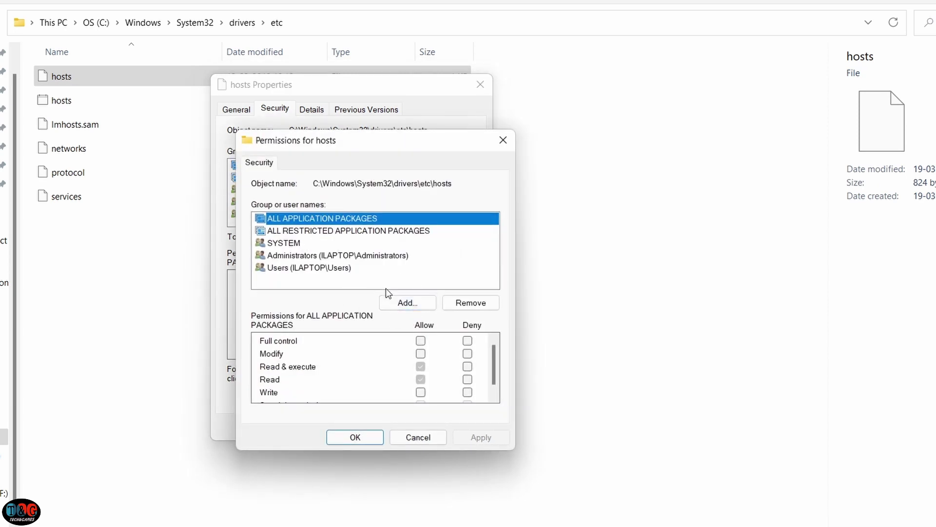
Find the Everyone group through the advanced user search and add it to the hosts file's permission list
left_click(401, 303)
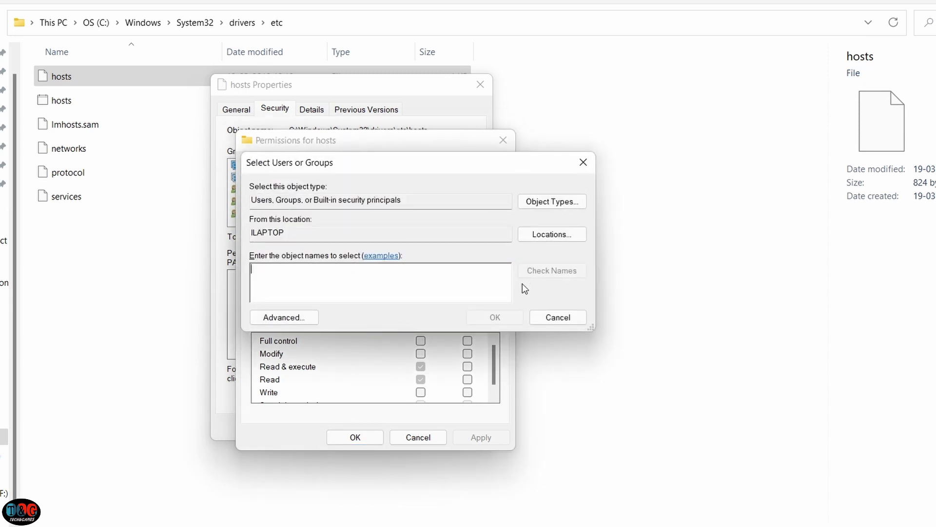
left_click(307, 317)
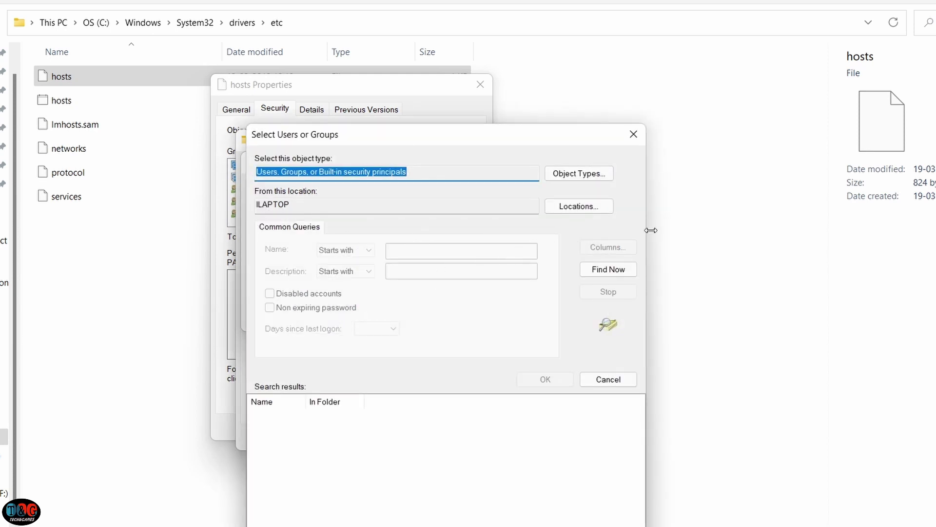
left_click(619, 273)
scroll(288, 434, "down", 5)
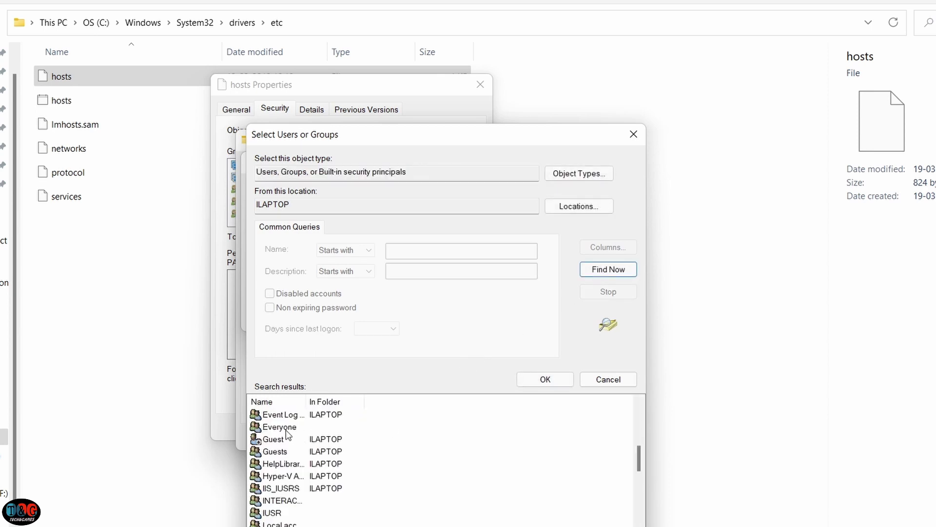
left_click(287, 428)
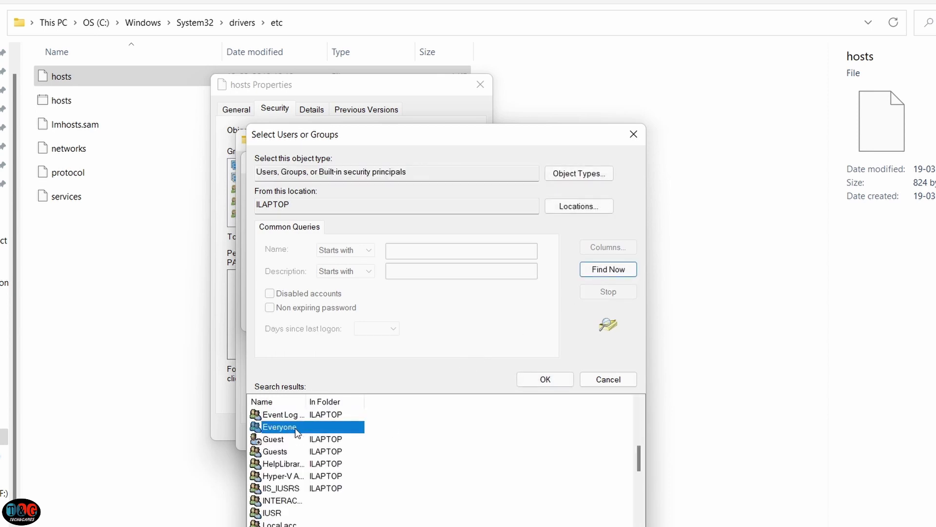
double_click(291, 428)
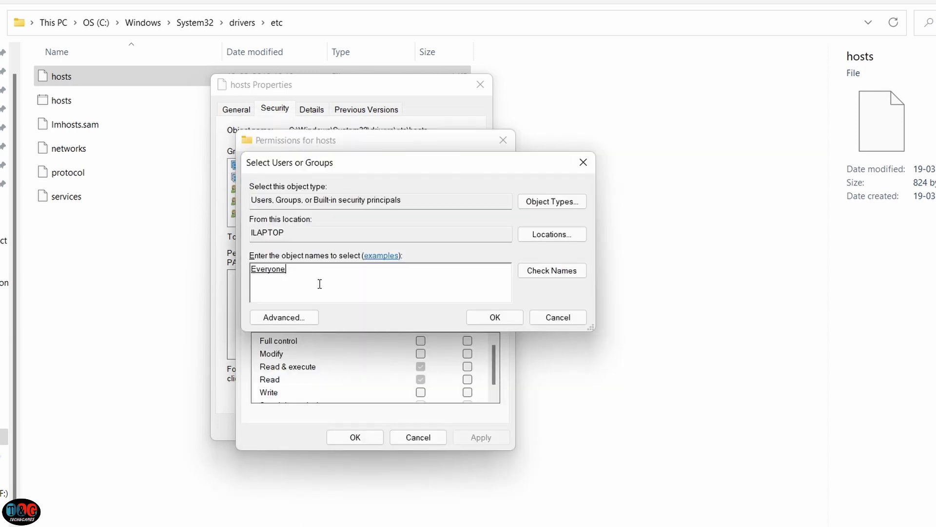
left_click(494, 318)
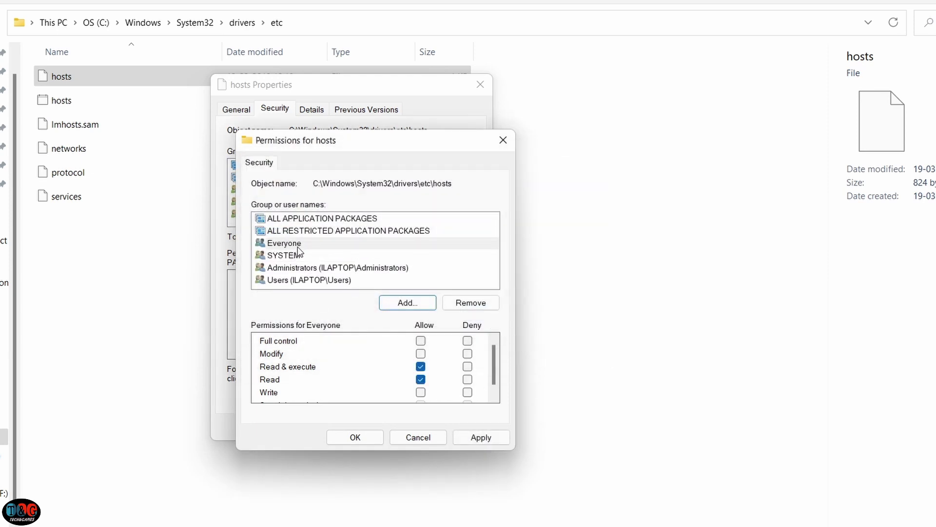
Allow Everyone full control of the hosts file, accept the system folder permission change, and close its properties
left_click(352, 244)
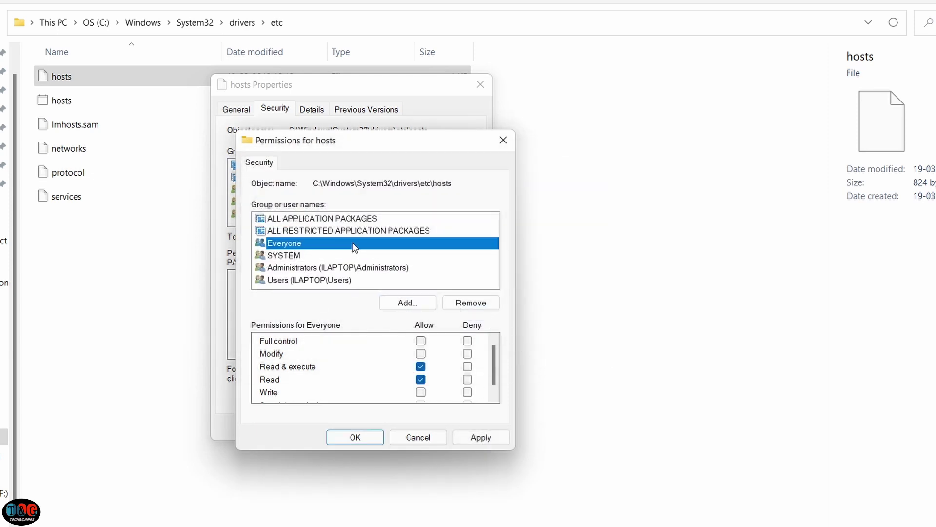
left_click(420, 341)
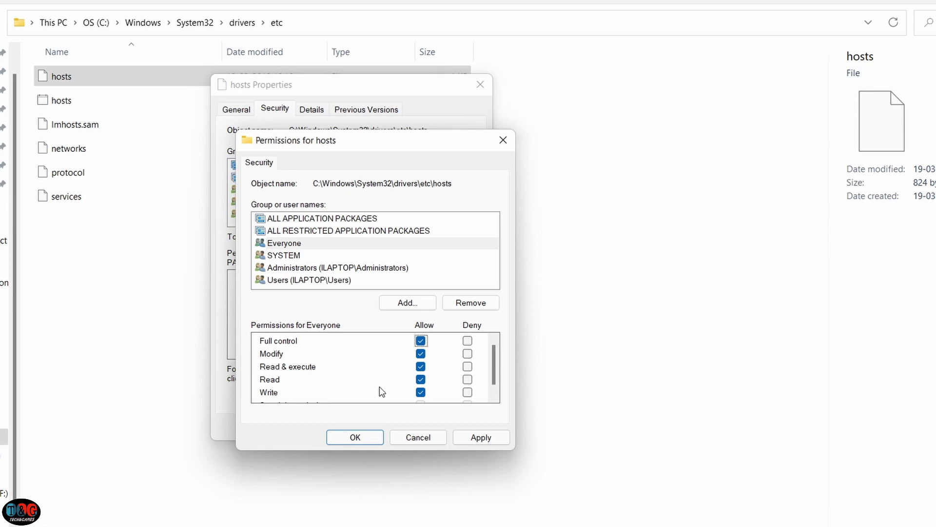
left_click(481, 438)
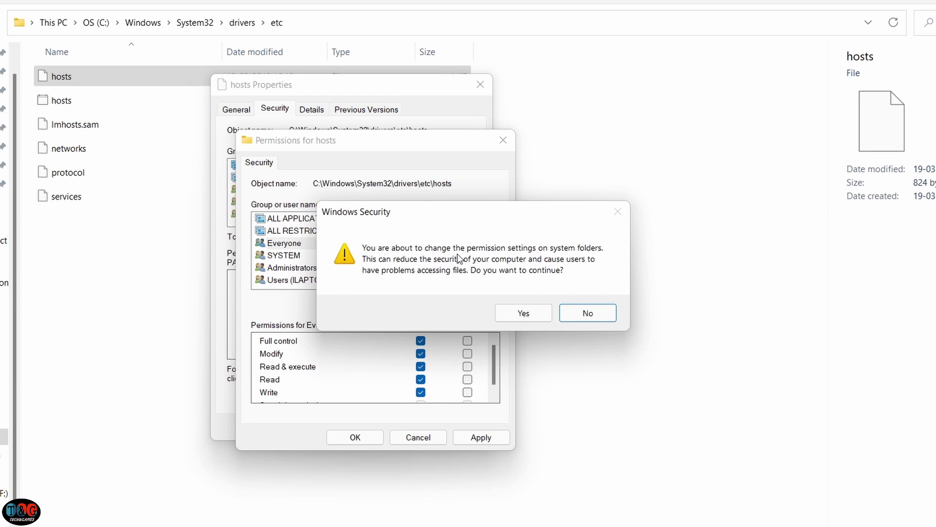
left_click(523, 312)
left_click(336, 437)
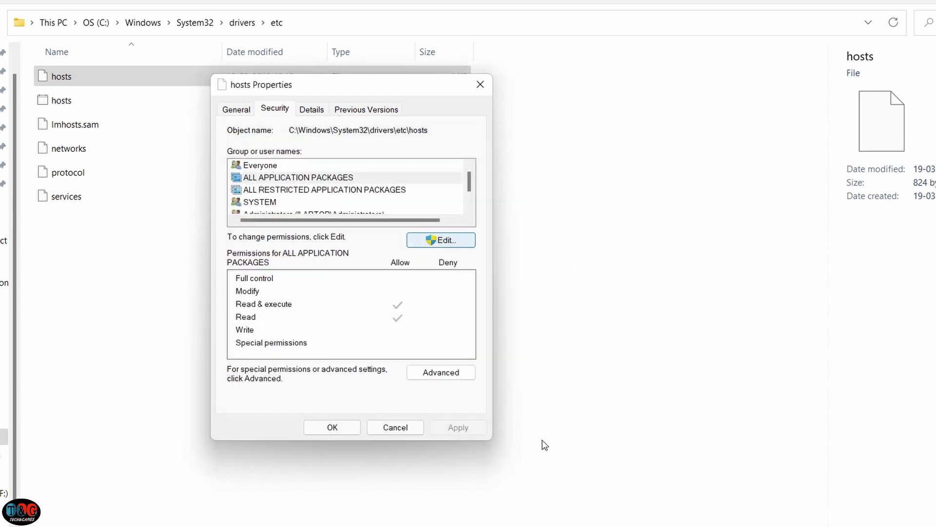
left_click(332, 430)
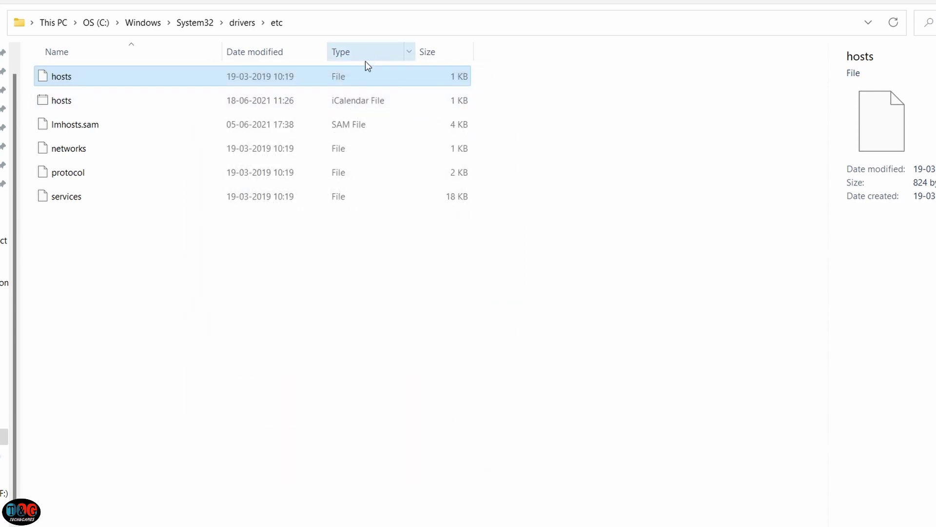
Switch back to the hosts file in Notepad and save it with the two YouTube entries
left_click(613, 522)
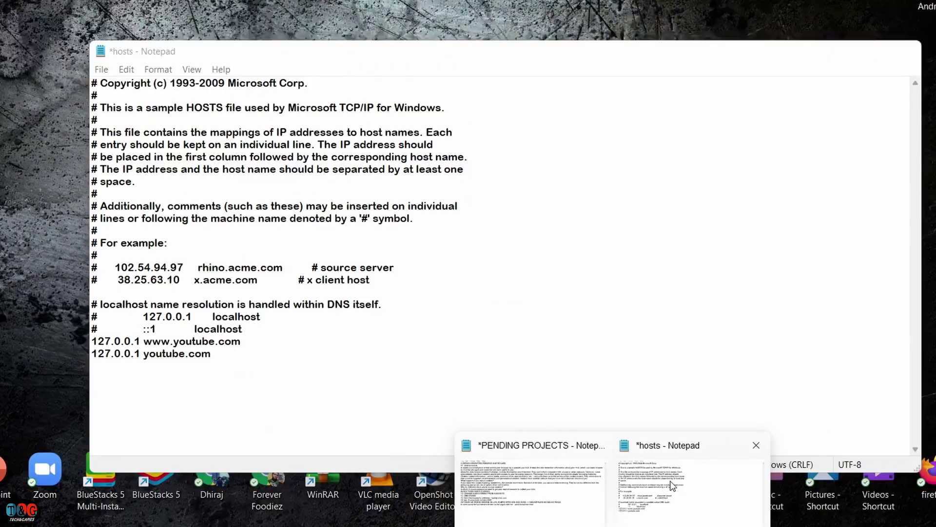
left_click(663, 479)
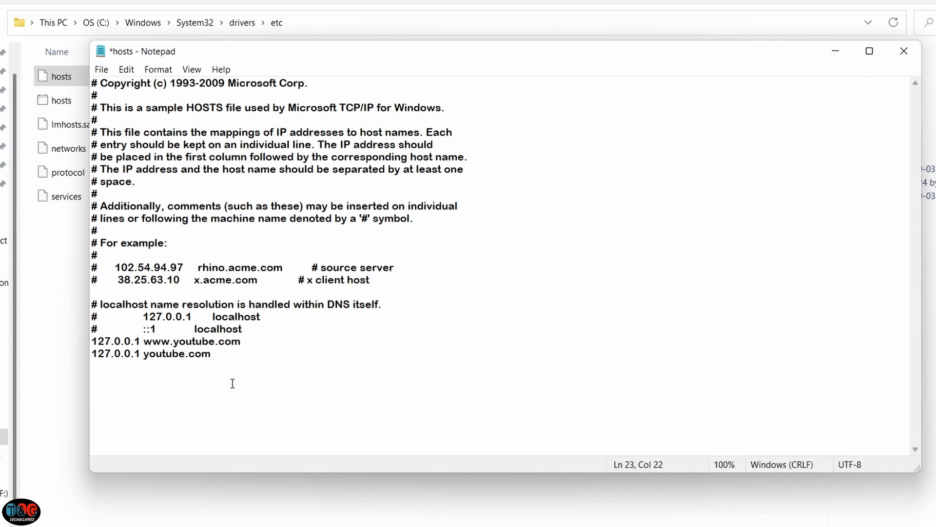
key("ctrl+s")
left_click(102, 69)
left_click(134, 132)
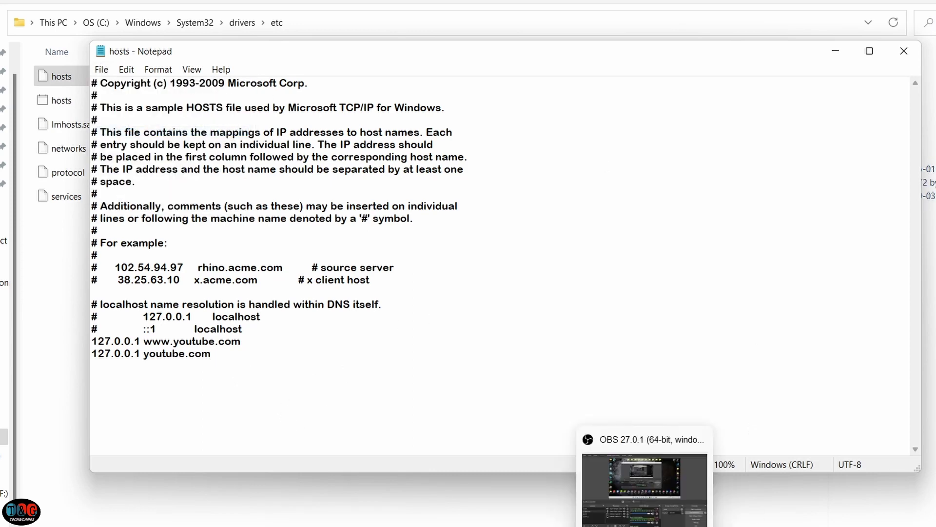
Switch to Google Chrome and load youtube.com to test the block
left_click(580, 524)
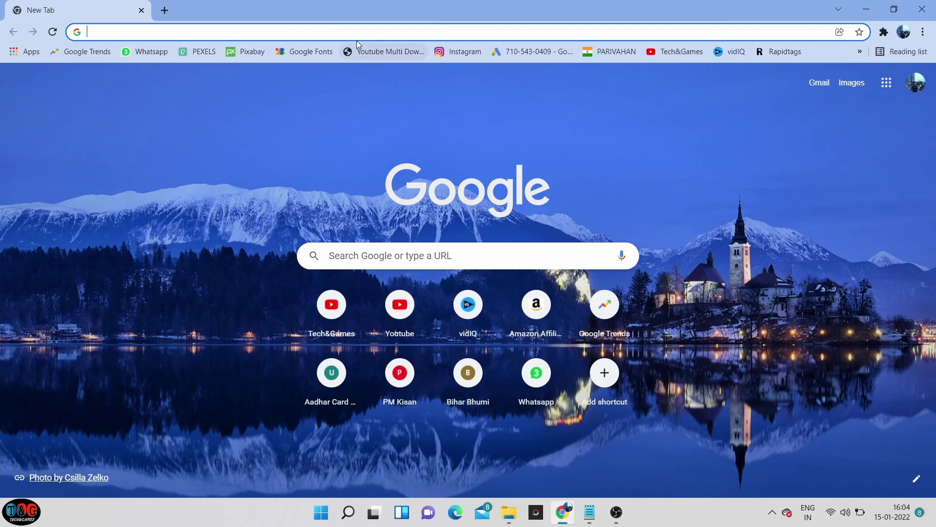
left_click(357, 30)
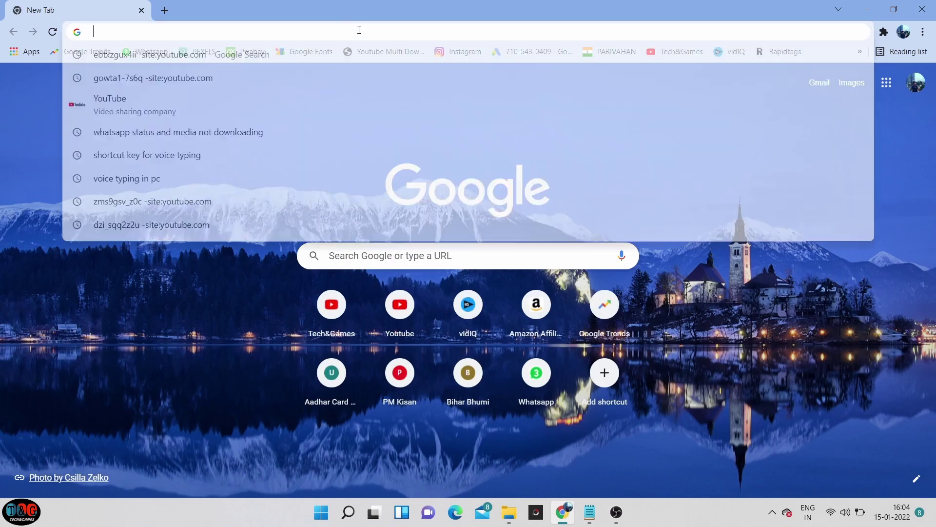
type("yo")
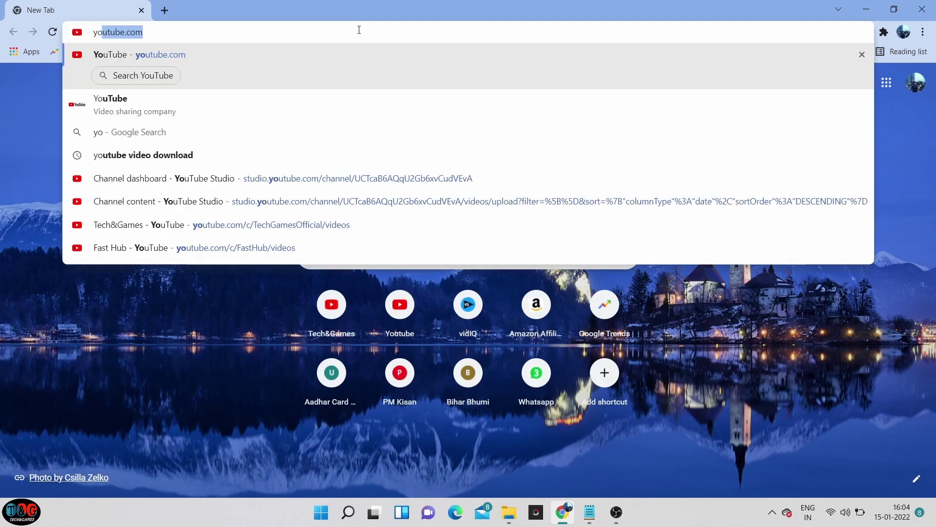
type("utube")
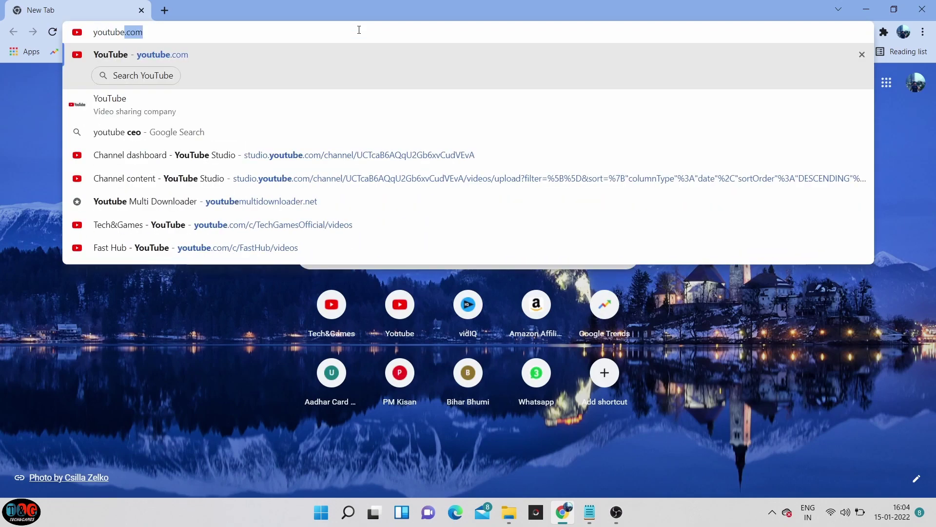
type(".com")
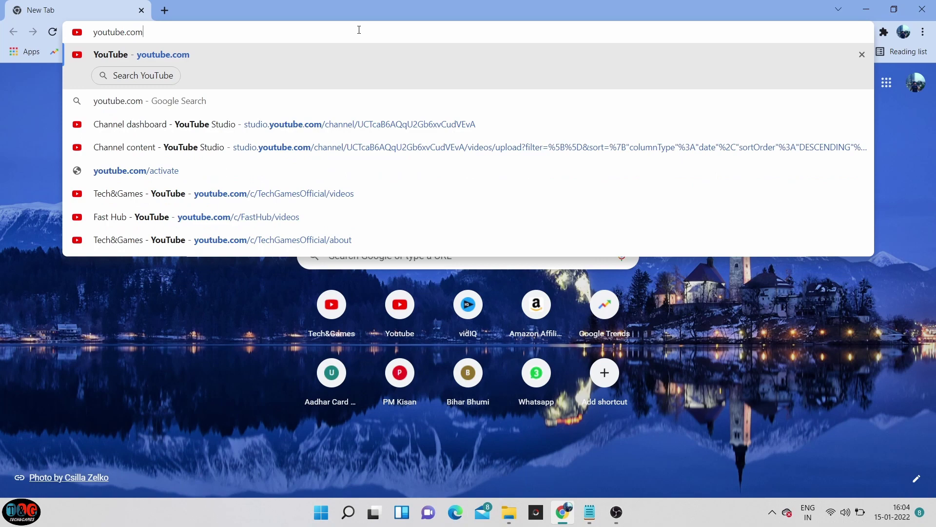
key("Return")
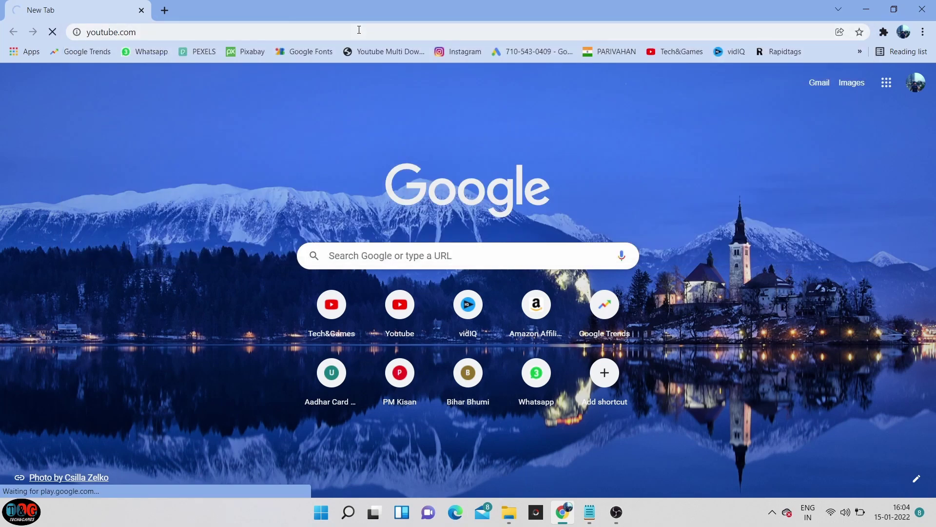